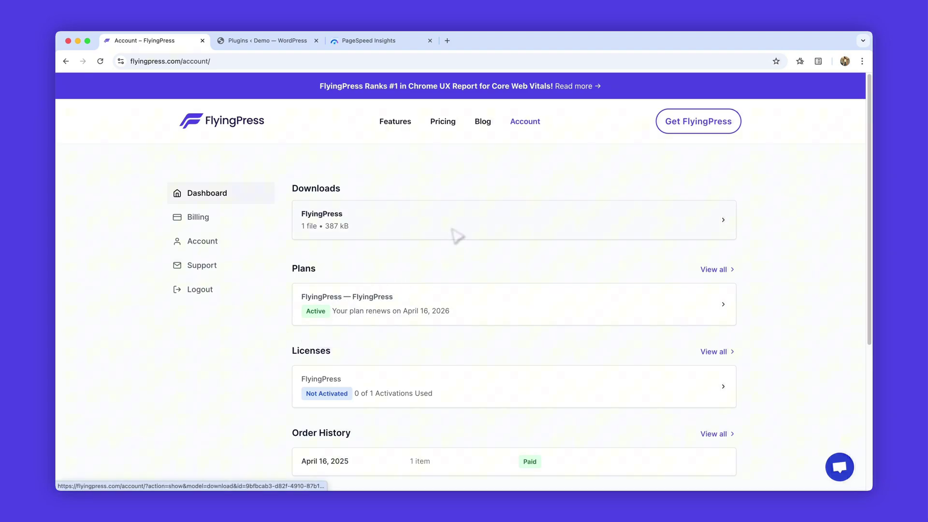
Download the flying-press.zip package (v5.0.0) from the FlyingPress account downloads.
left_click(456, 234)
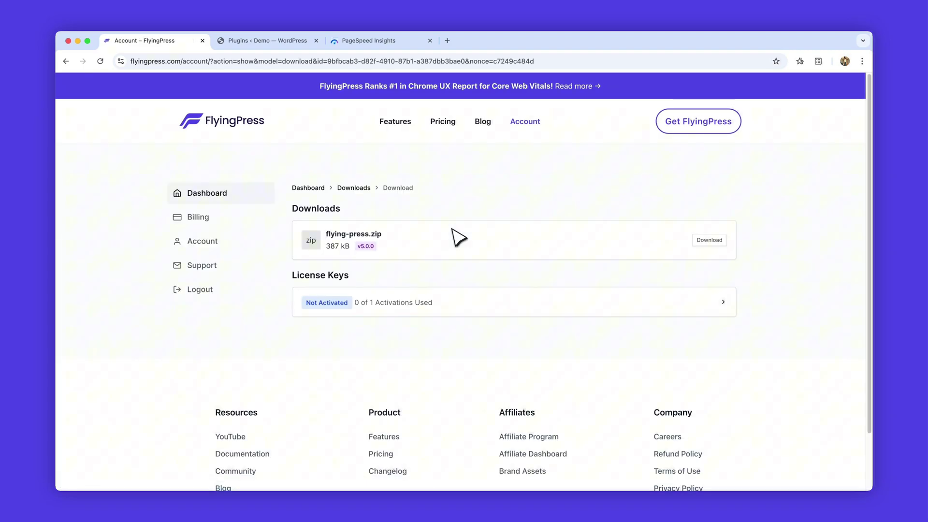
left_click(708, 240)
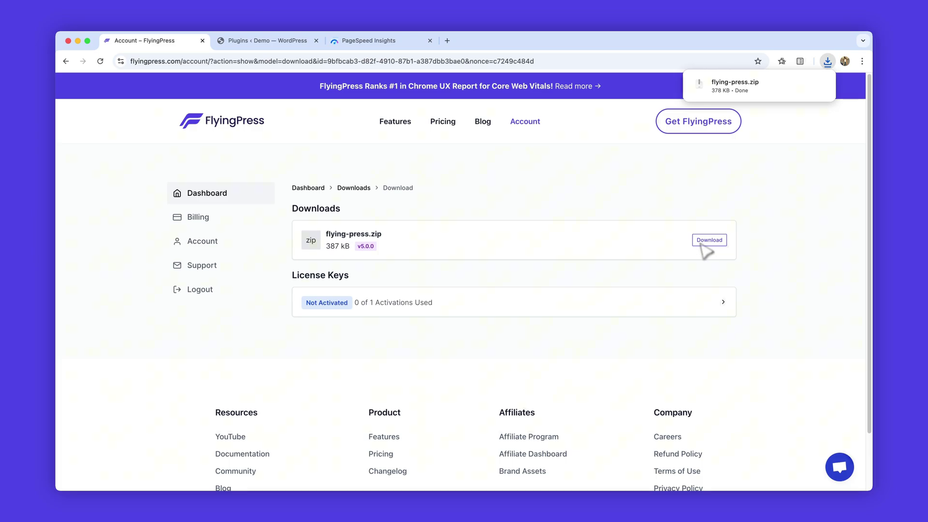
Upload flying-press.zip as a new WordPress plugin and install it.
key("ctrl+Tab")
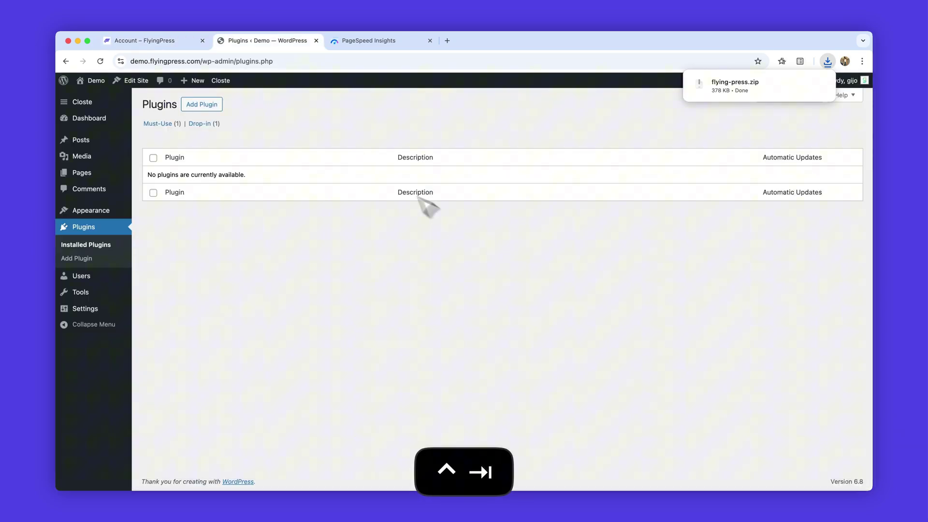
left_click(202, 104)
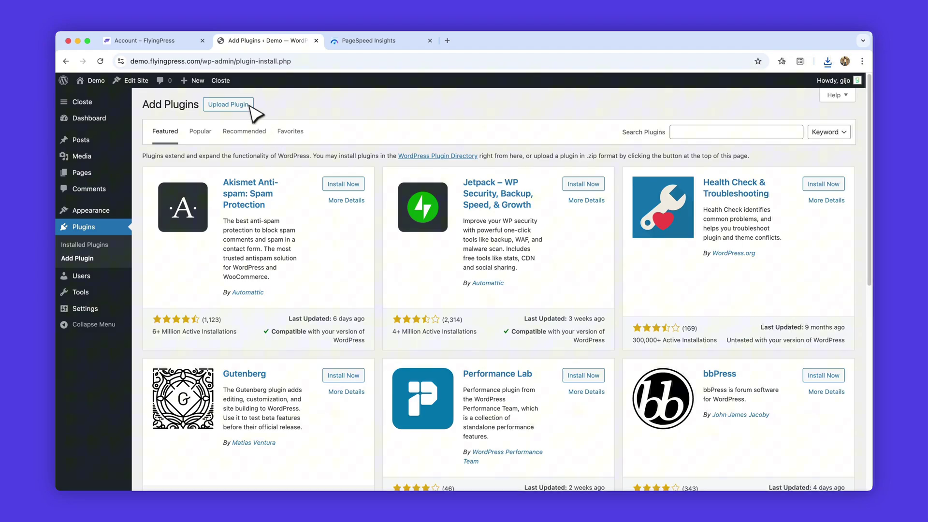
left_click(228, 104)
left_click(425, 191)
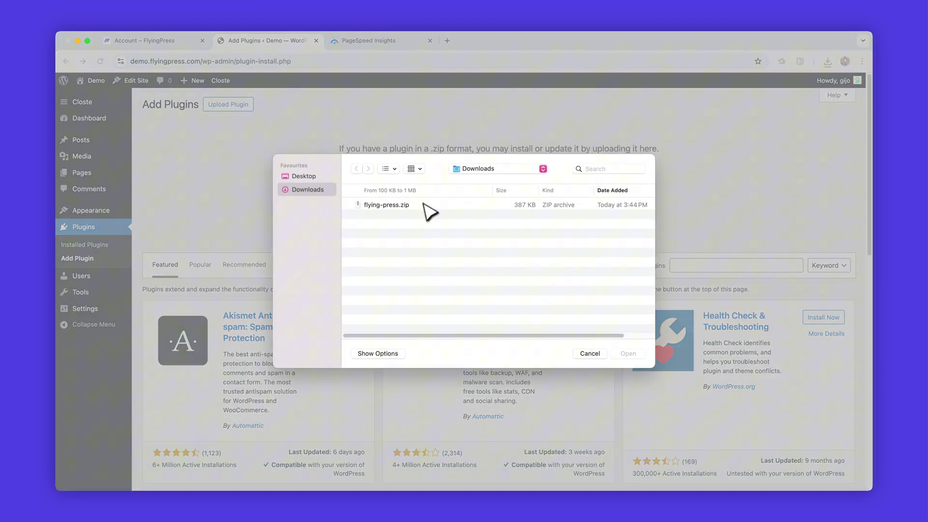
double_click(426, 208)
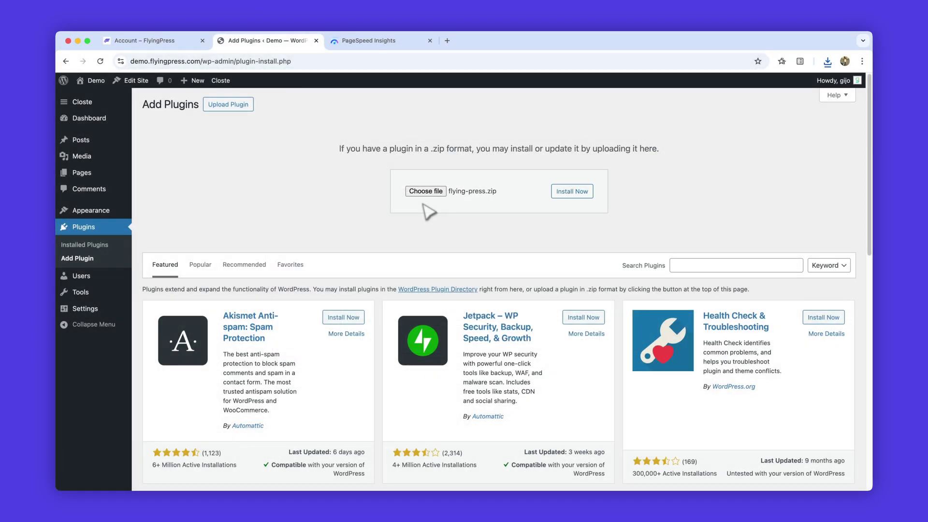
left_click(572, 191)
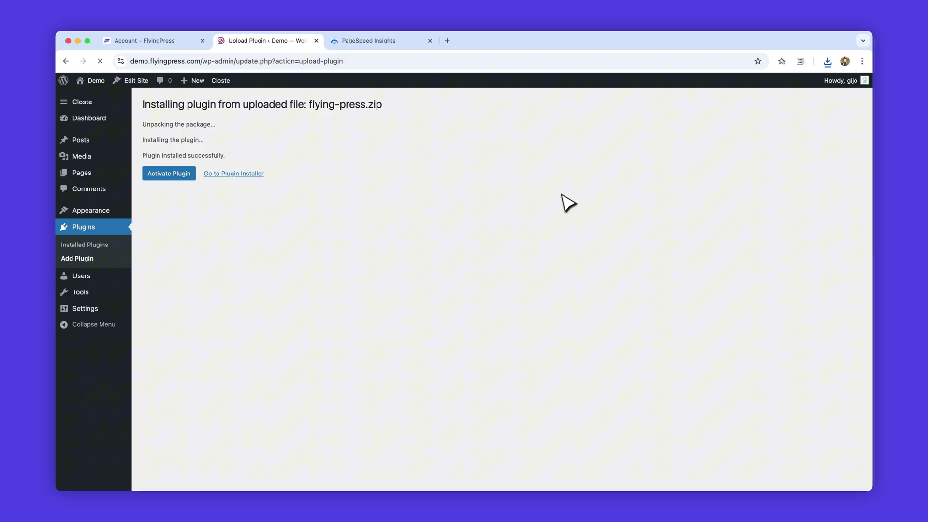
Activate the FlyingPress plugin and copy the license key from the FlyingPress account.
left_click(169, 174)
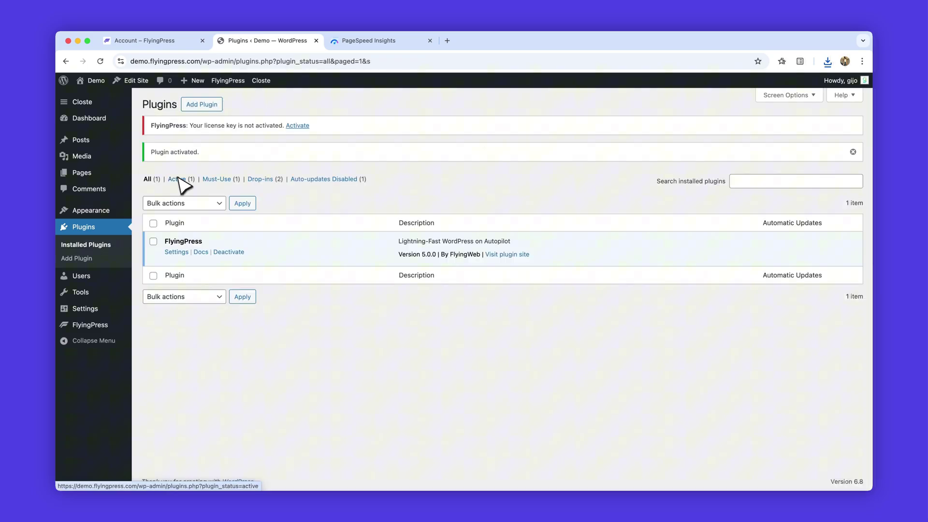
left_click(297, 126)
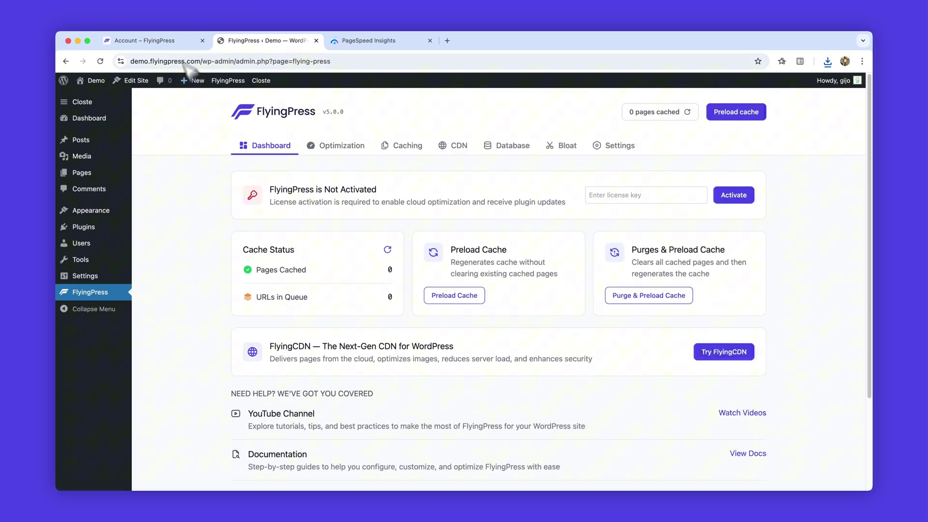
left_click(145, 41)
left_click(406, 302)
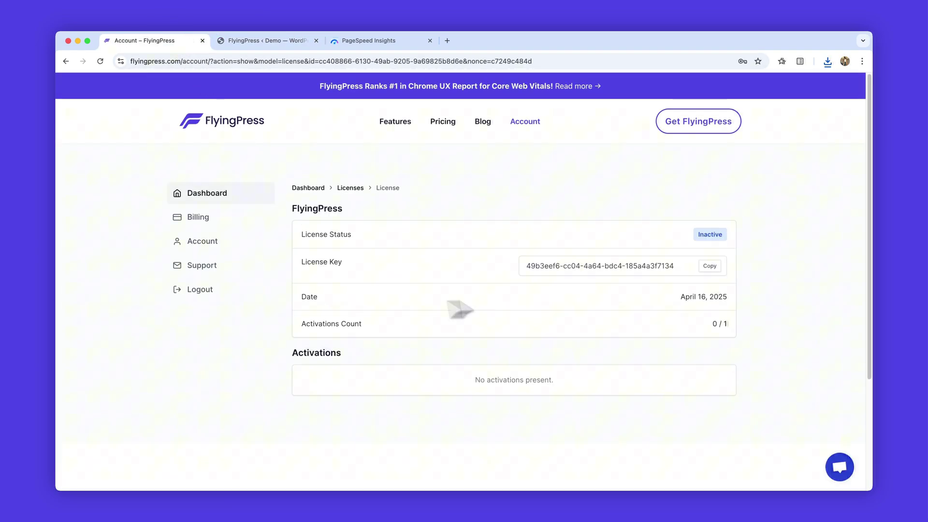
left_click(707, 265)
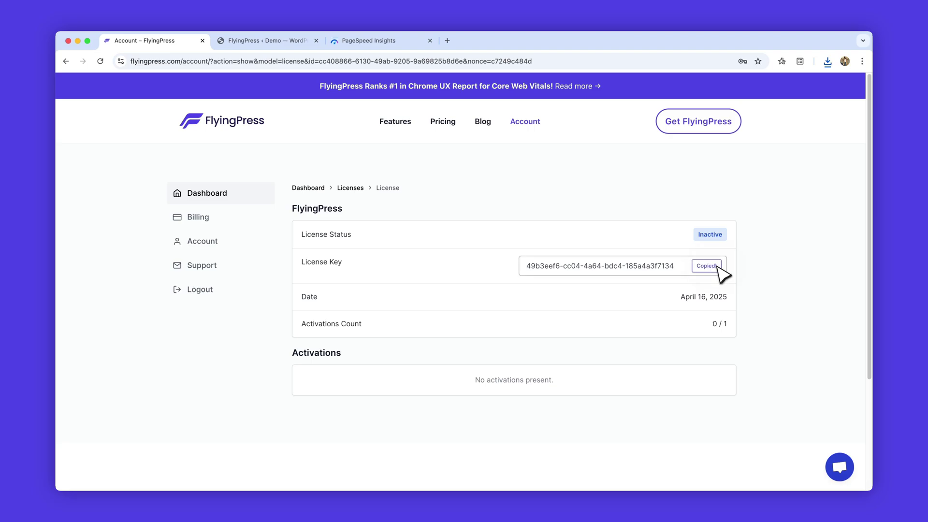
Paste the copied key into the WordPress FlyingPress license field and activate it.
left_click(265, 41)
left_click(645, 195)
key("super+v")
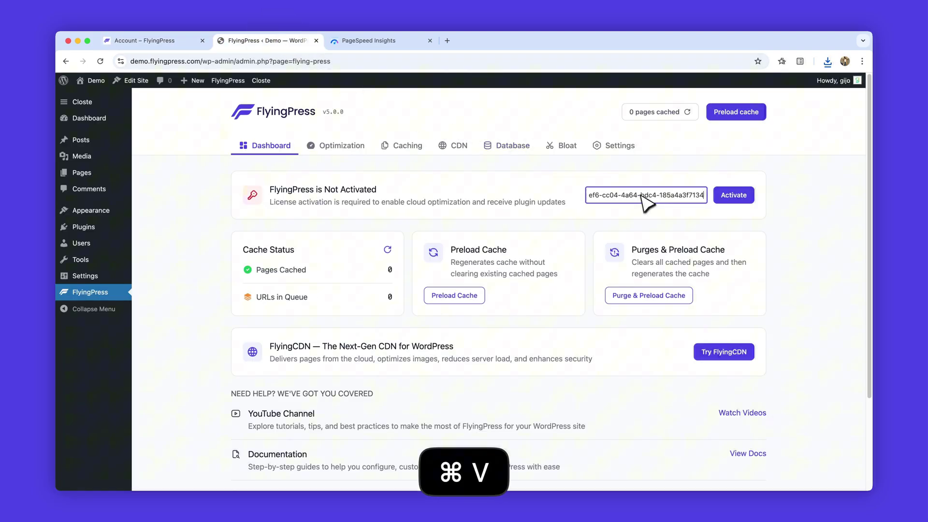
left_click(734, 194)
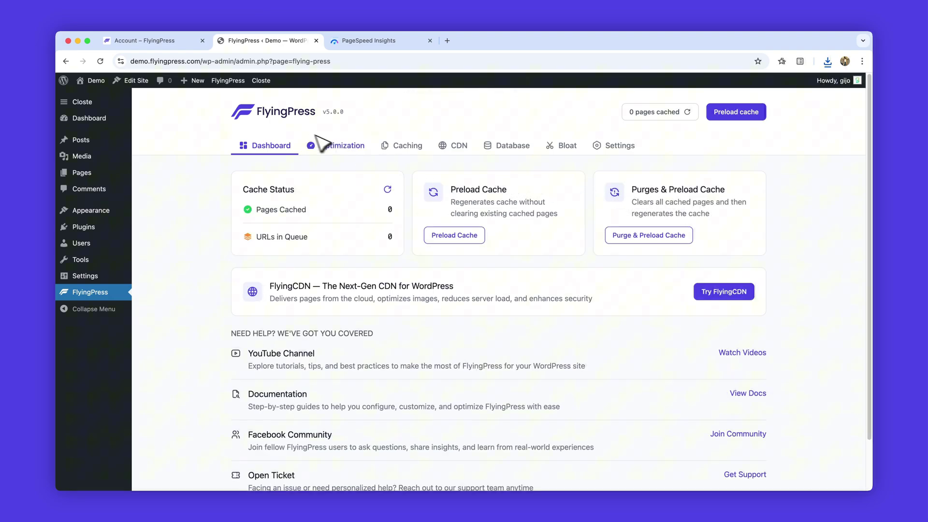
Enable Remove unused CSS, Delay JavaScript from site and Delay third-party JavaScript.
left_click(336, 145)
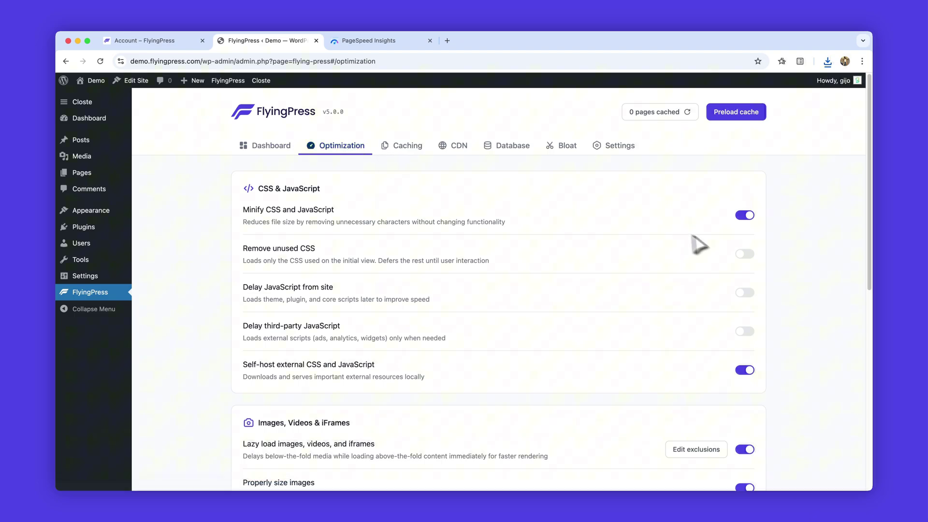
left_click(745, 253)
left_click(745, 293)
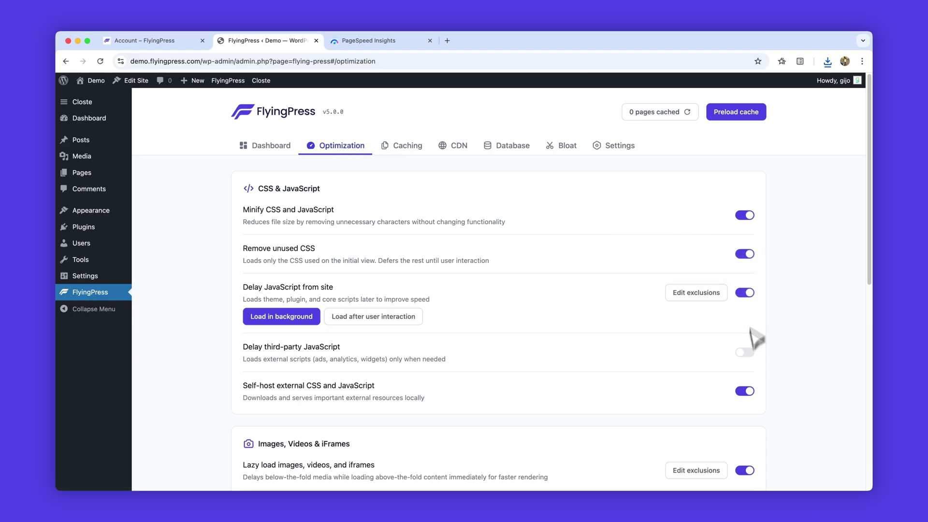
left_click(745, 352)
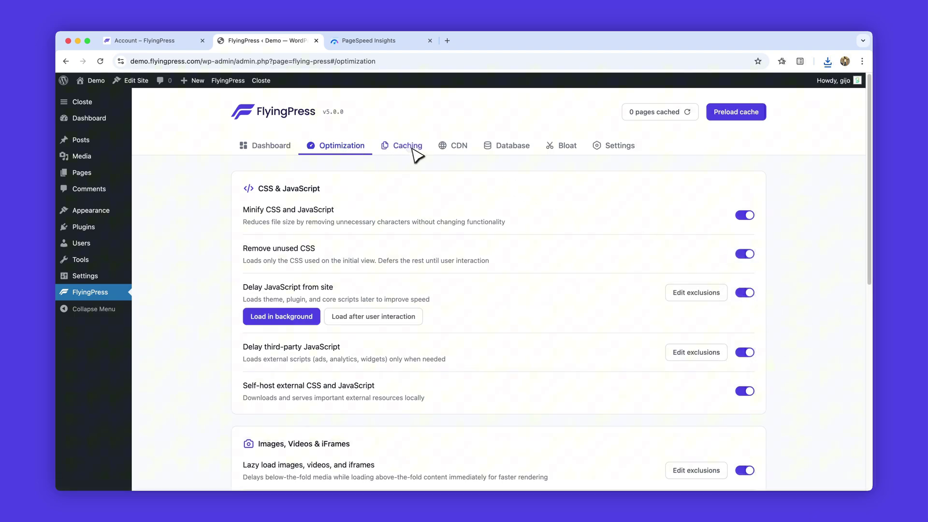
left_click(406, 146)
left_click(341, 145)
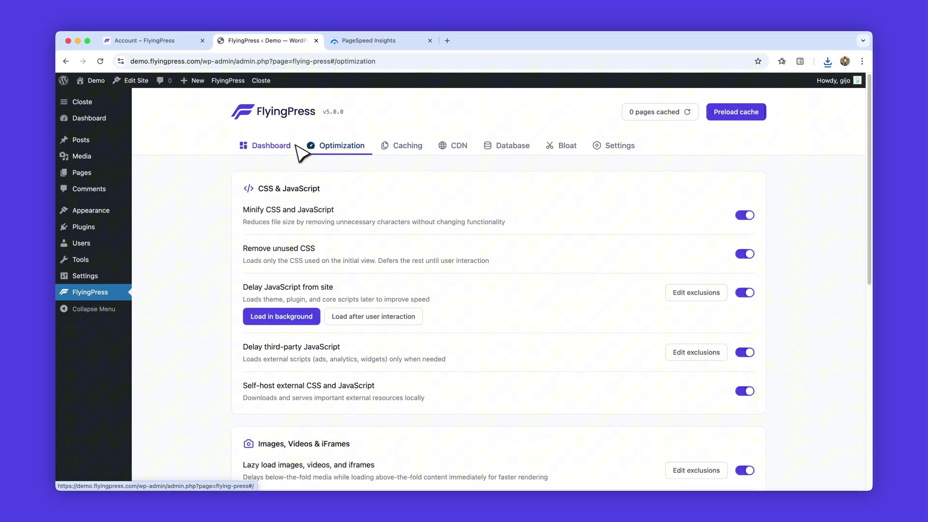
Preload the FlyingPress cache and refresh Cache Status to show 4 pages cached, 0 queued.
left_click(270, 145)
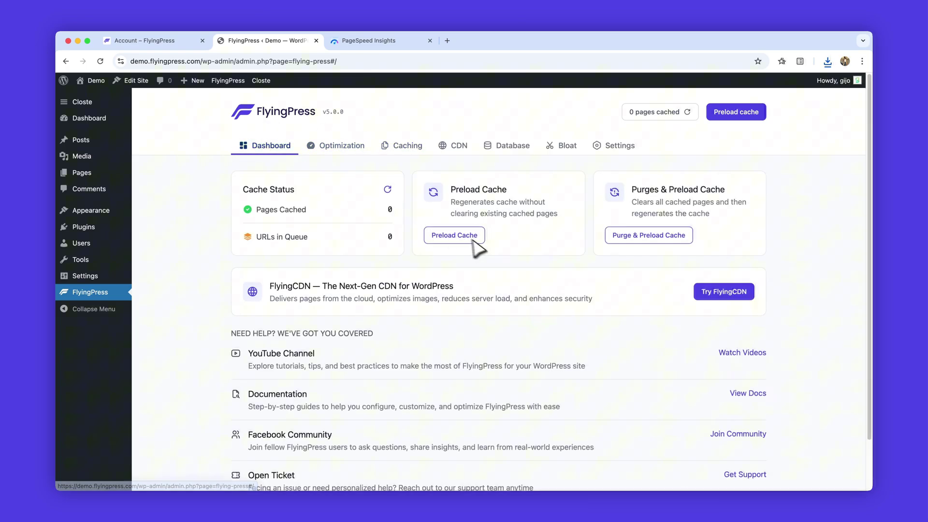
left_click(454, 235)
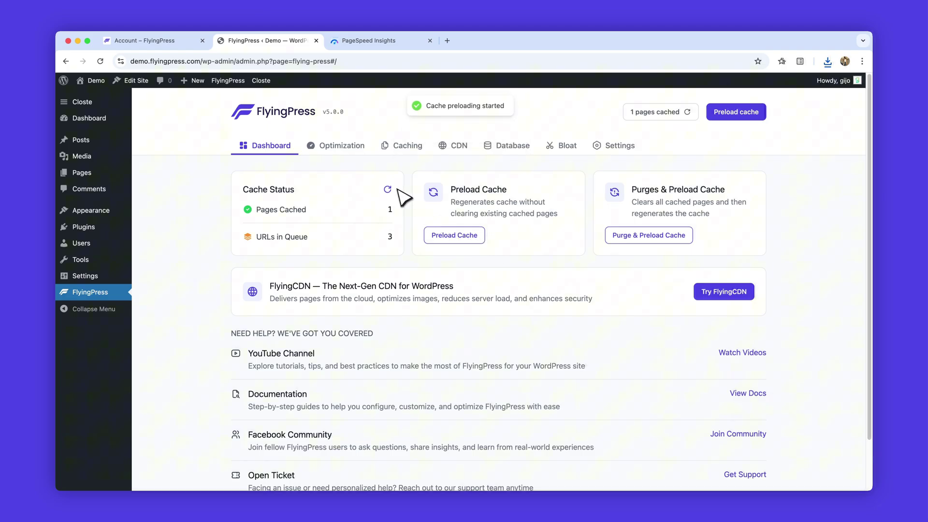
left_click(389, 189)
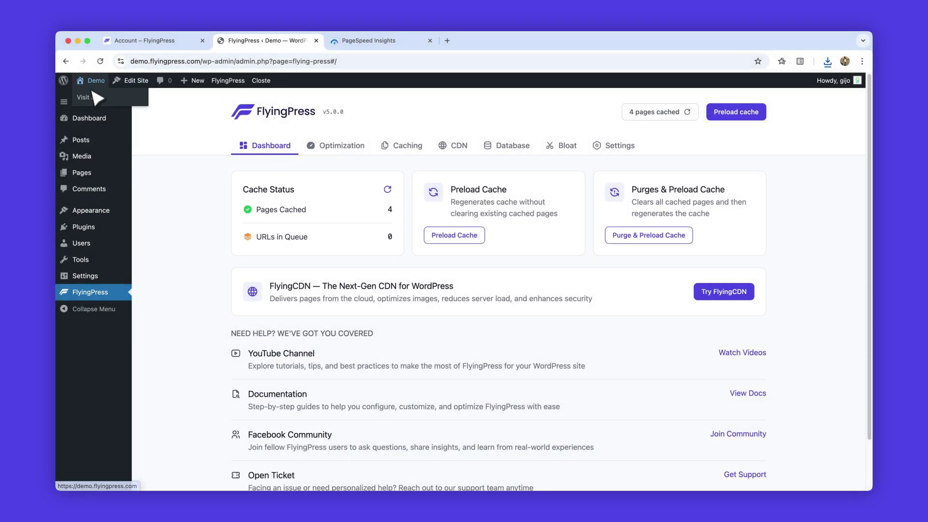
right_click(96, 81)
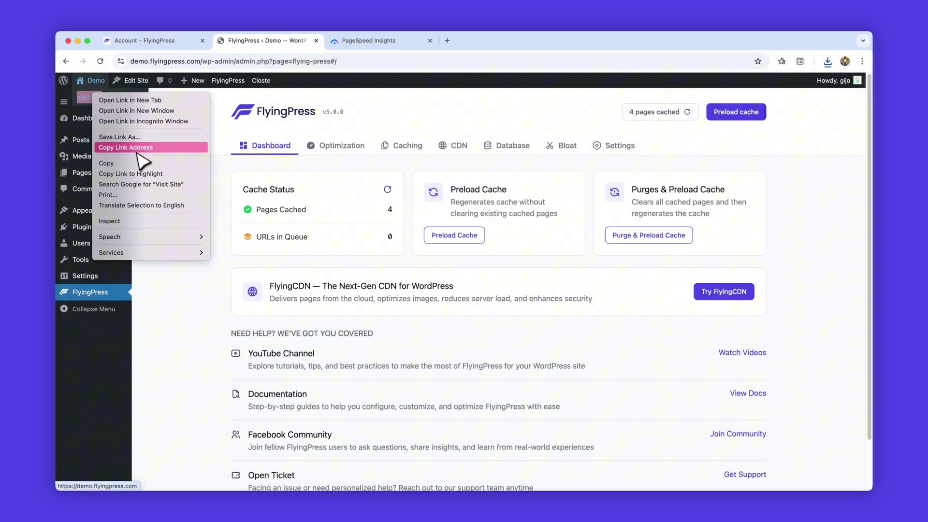
left_click(126, 148)
left_click(367, 40)
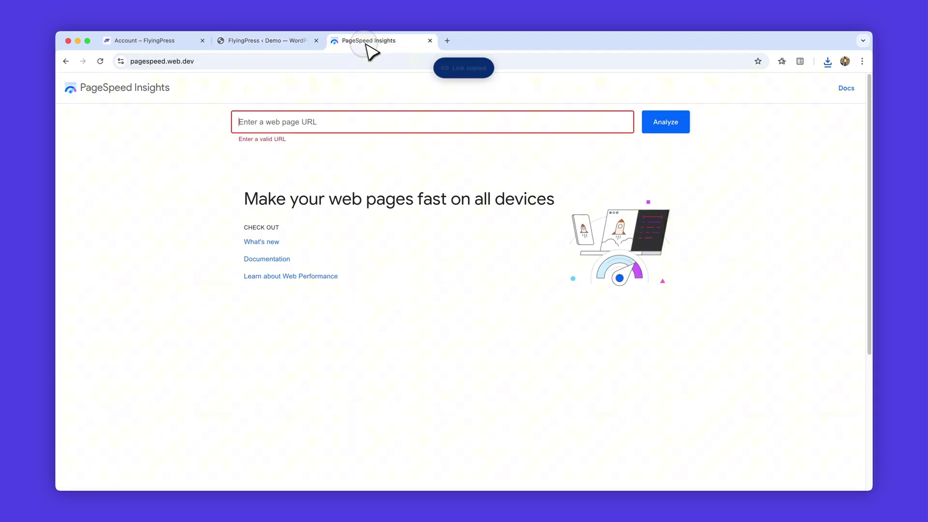
left_click(403, 121)
key("super+v")
left_click(665, 122)
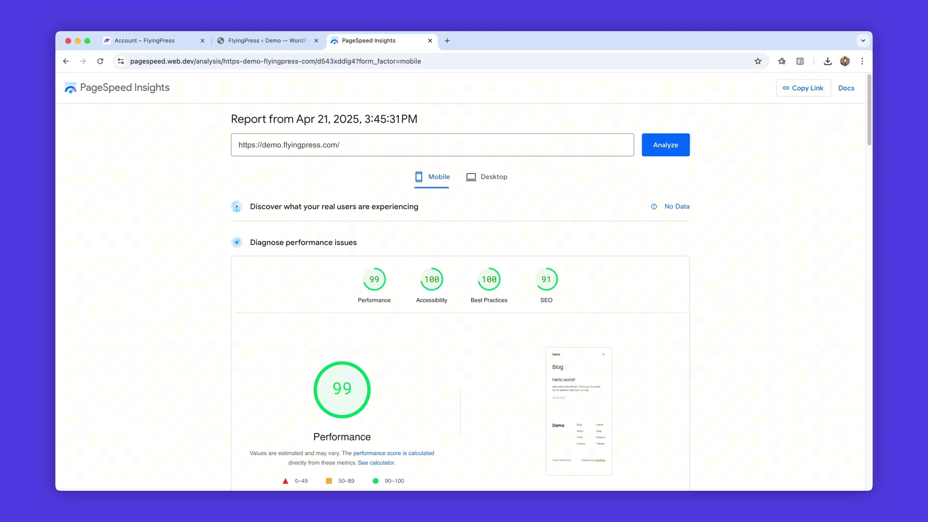
scroll(650, 193, "down", 1)
scroll(650, 192, "down", 1)
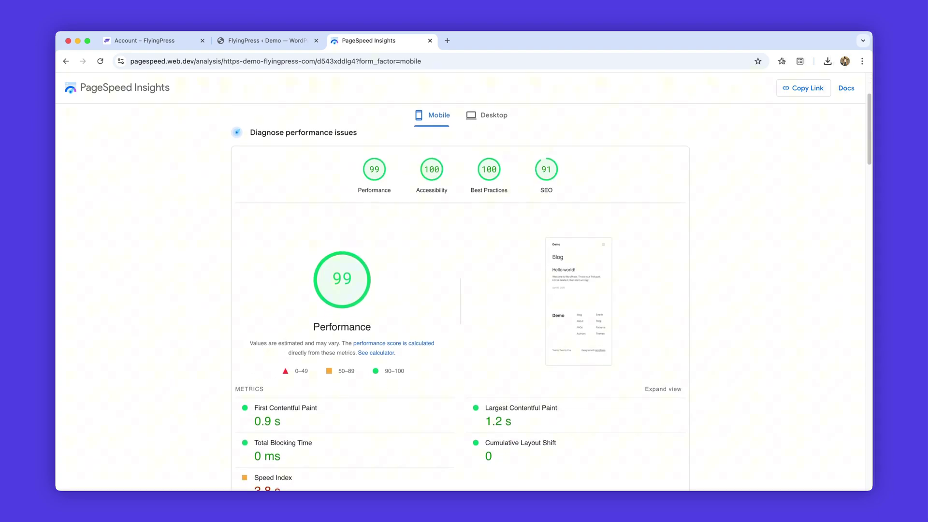
Show the Desktop report: Performance 100, Accessibility 95, Best Practices 100, SEO 91.
left_click(493, 115)
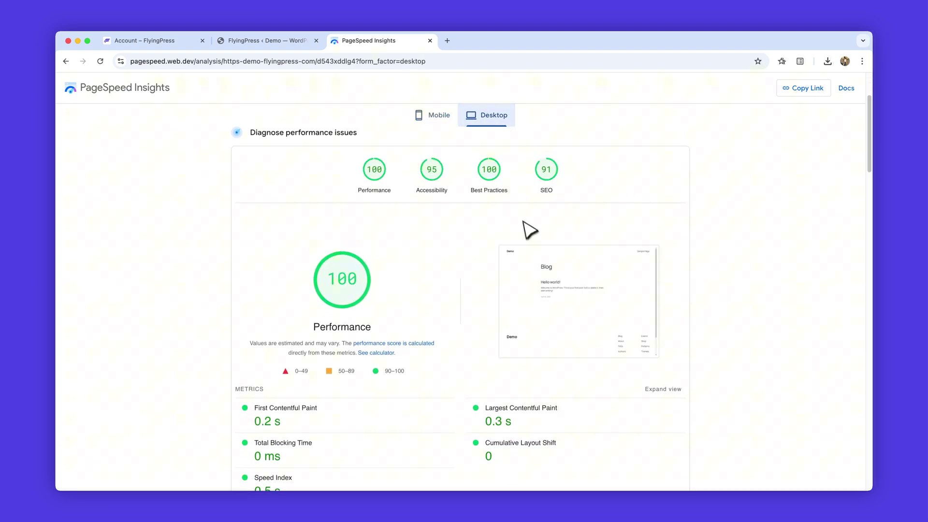
scroll(529, 224, "up", 3)
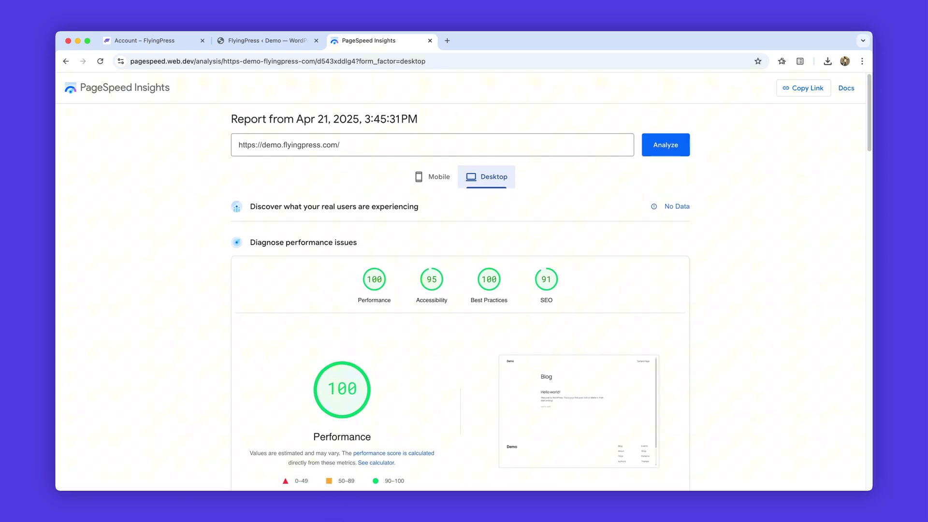